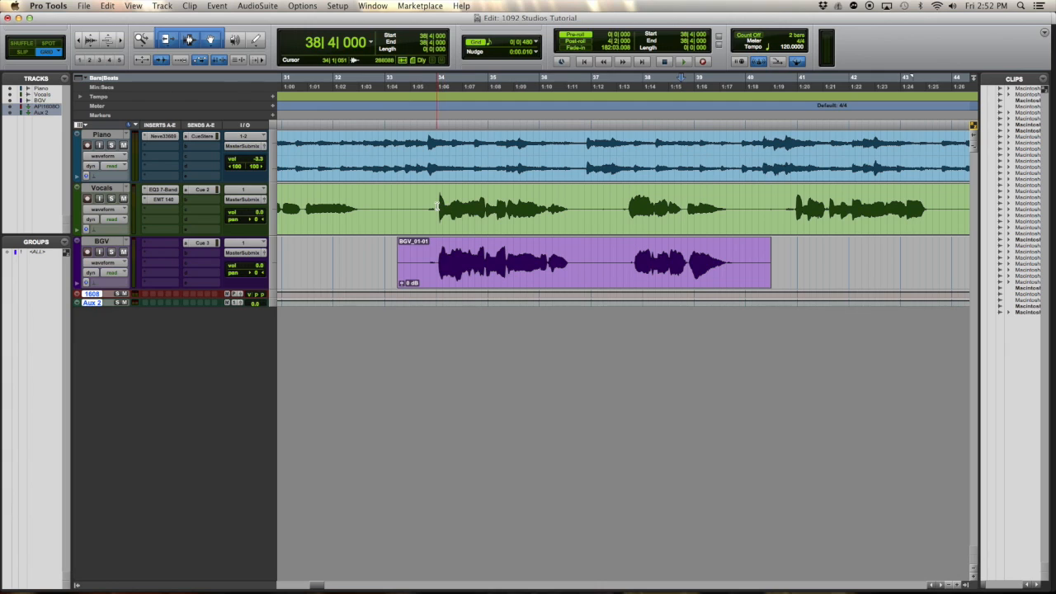
# Capture the lead vocal phrase from 34|1|000 to 36|3|480 on the Vocals track as the guide in VocALign Pro
pyautogui.click(437, 204)
pyautogui.moveTo(434, 201); pyautogui.dragTo(573, 203)
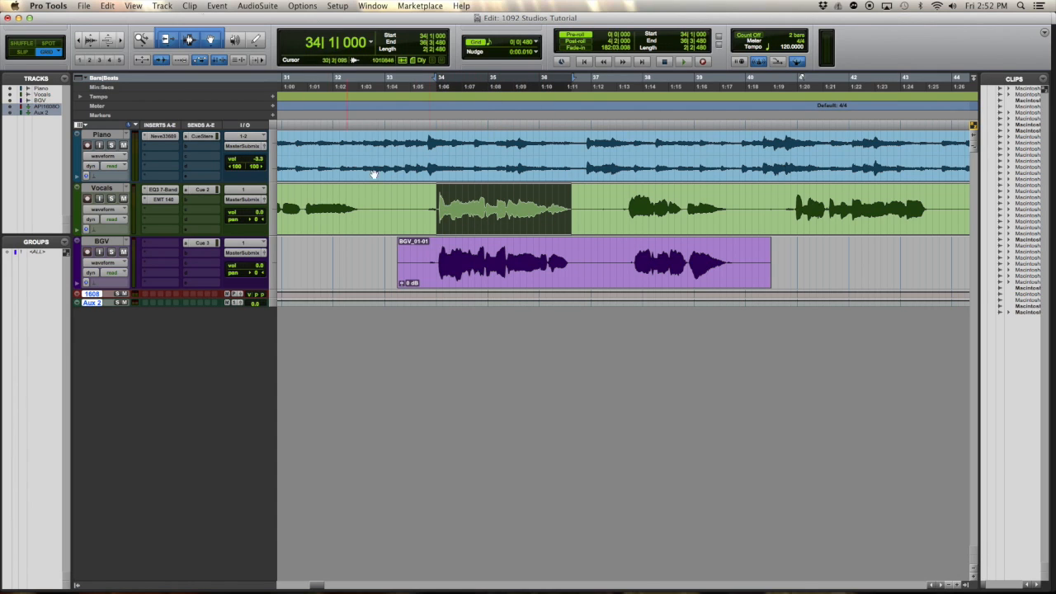
pyautogui.click(256, 6)
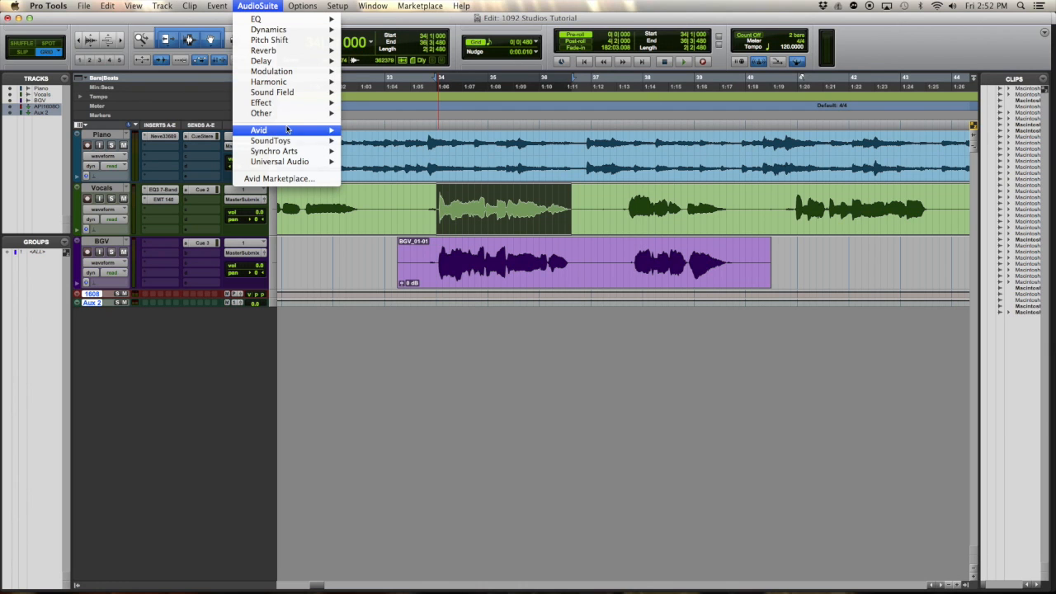
pyautogui.moveTo(280, 157)
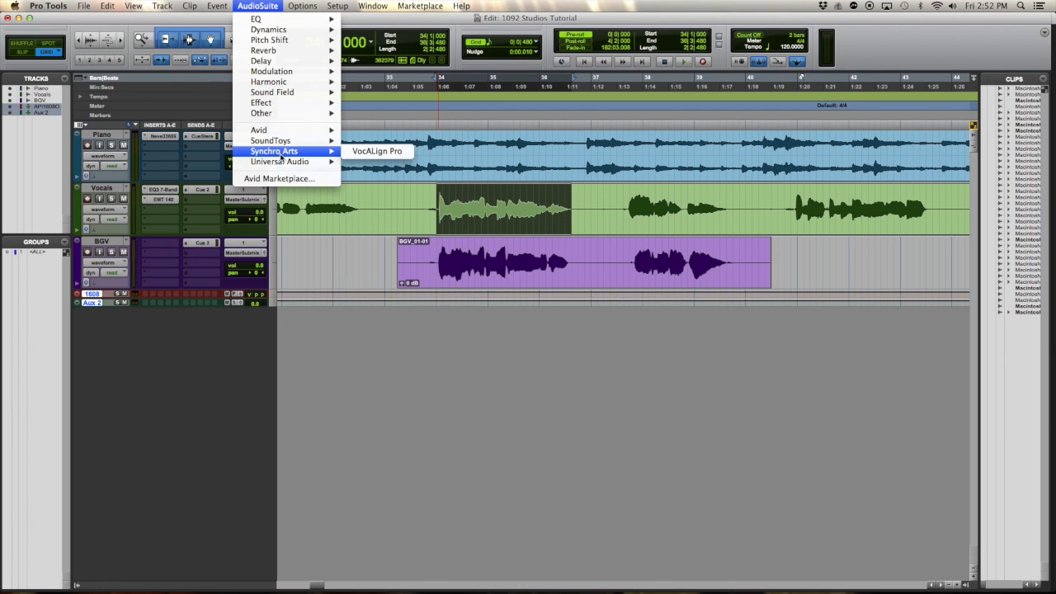
pyautogui.click(376, 151)
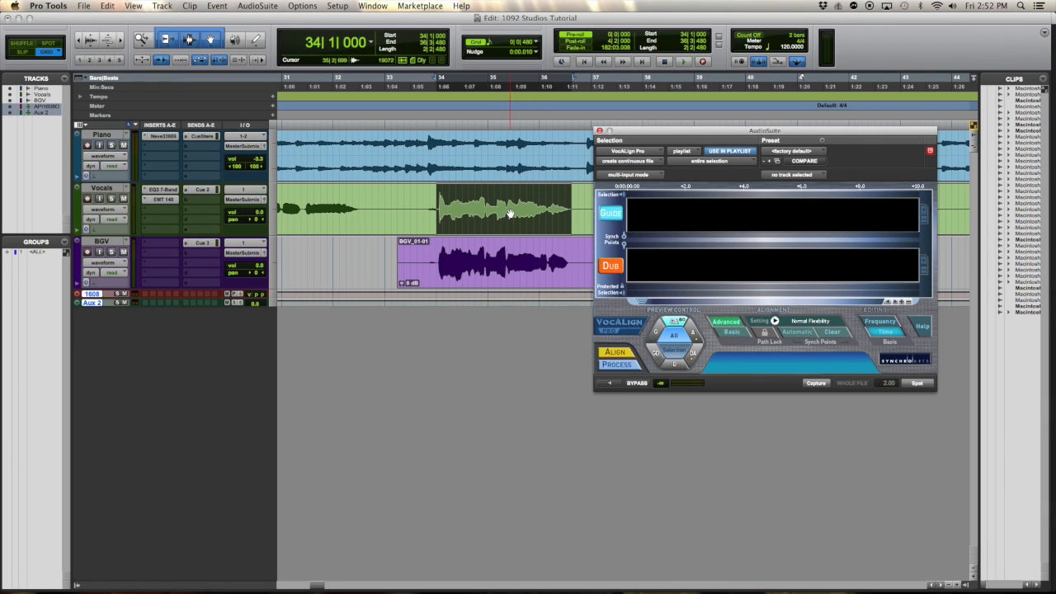
pyautogui.click(817, 384)
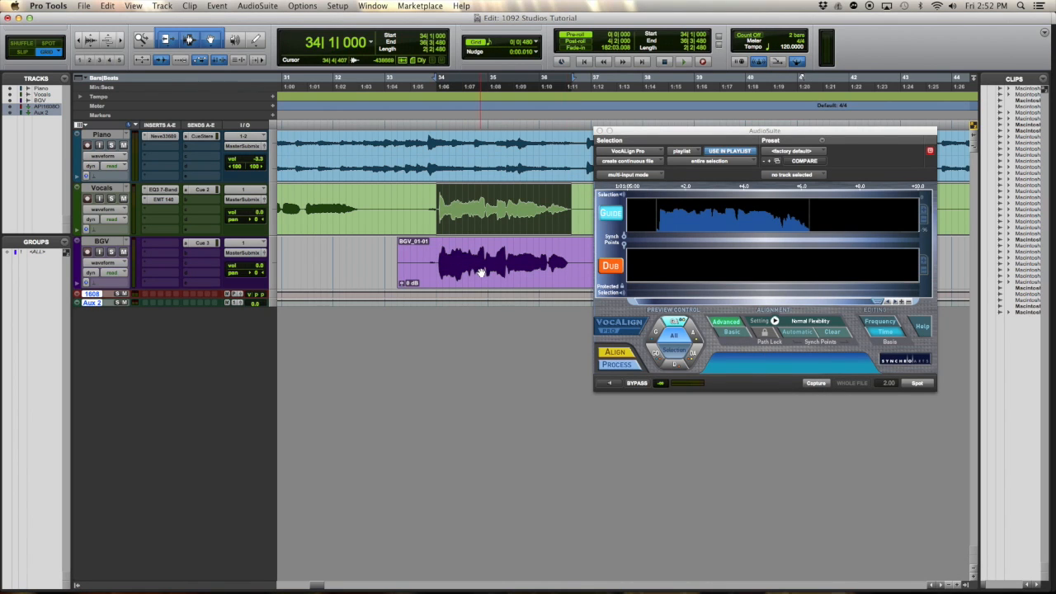
# Capture the same range on the BGV track as the dub and align it to the guide
pyautogui.press(';')
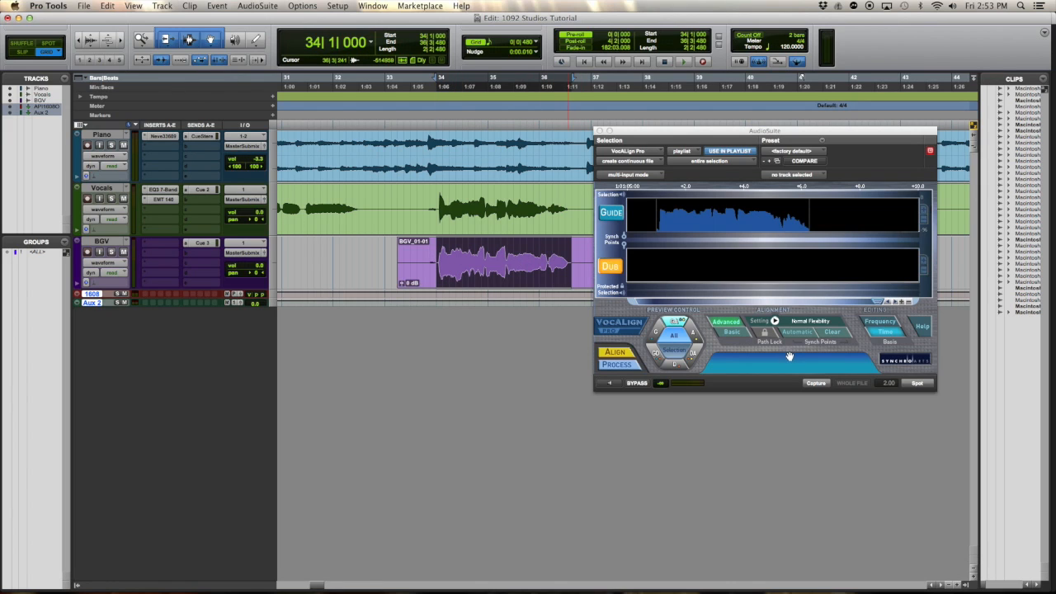
pyautogui.click(823, 385)
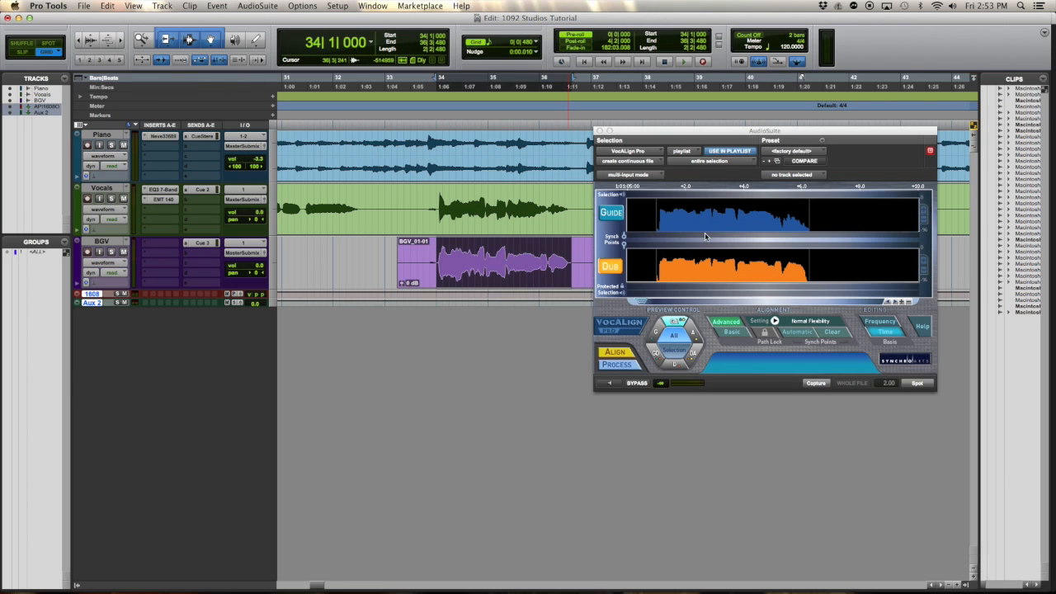
pyautogui.click(613, 353)
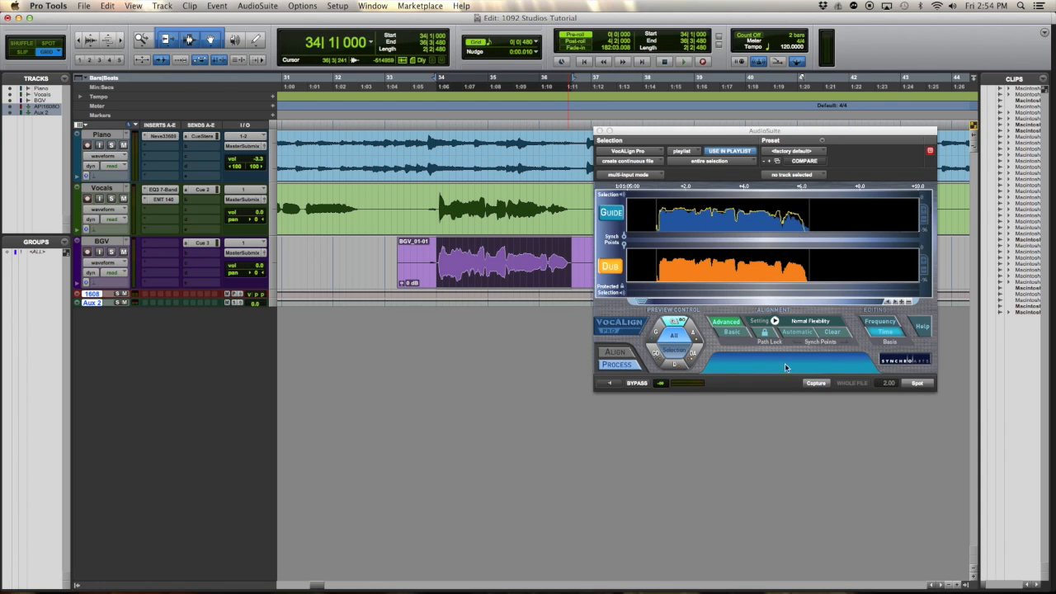
# Spot the aligned phrase onto the BGV track, then close VocALign and play the result back
pyautogui.click(916, 385)
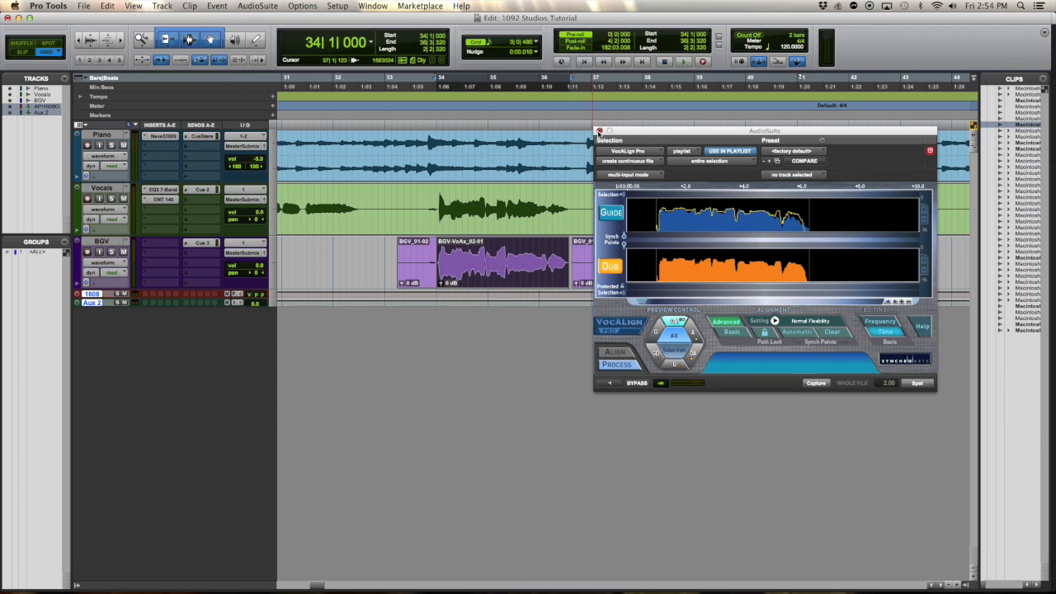
pyautogui.click(599, 131)
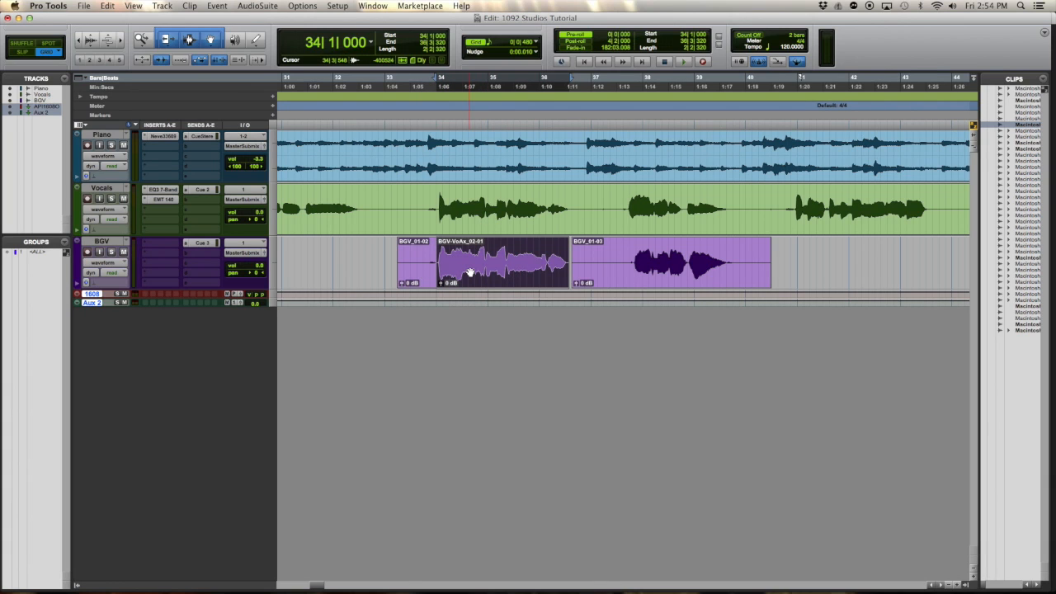
pyautogui.press('space')
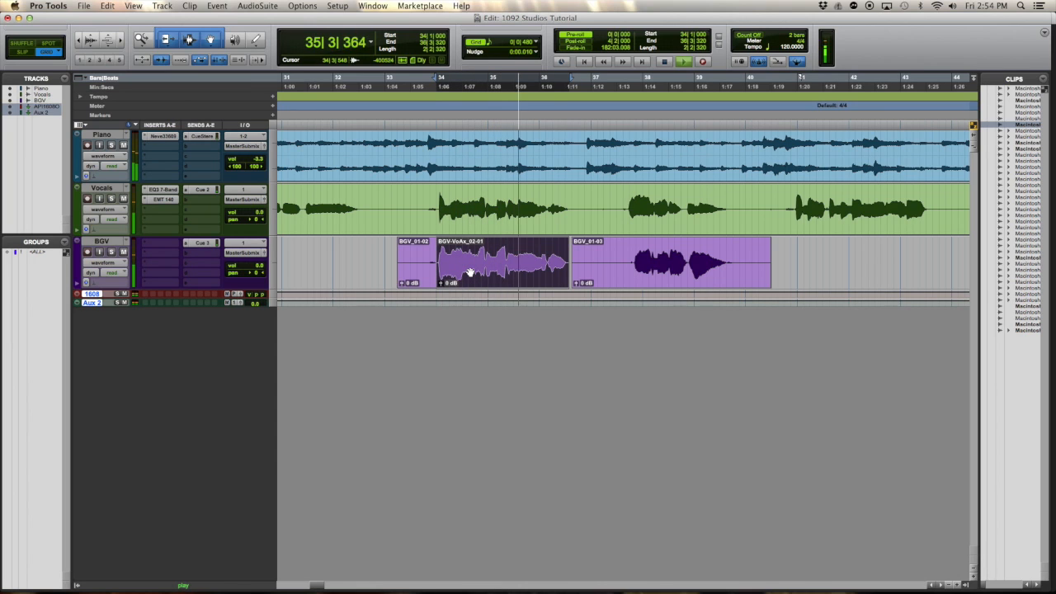
pyautogui.press('space')
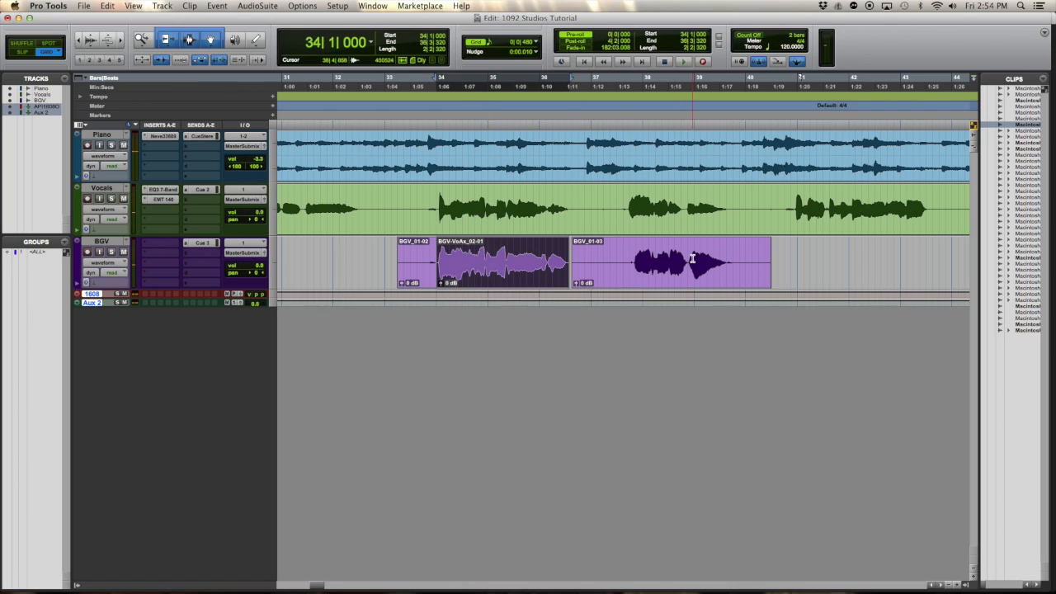
# Select the short vocal phrase from 38|4|480 to 39|4|000 on the Vocals track and check its start closely
pyautogui.moveTo(689, 258); pyautogui.dragTo(736, 253)
pyautogui.press('space')
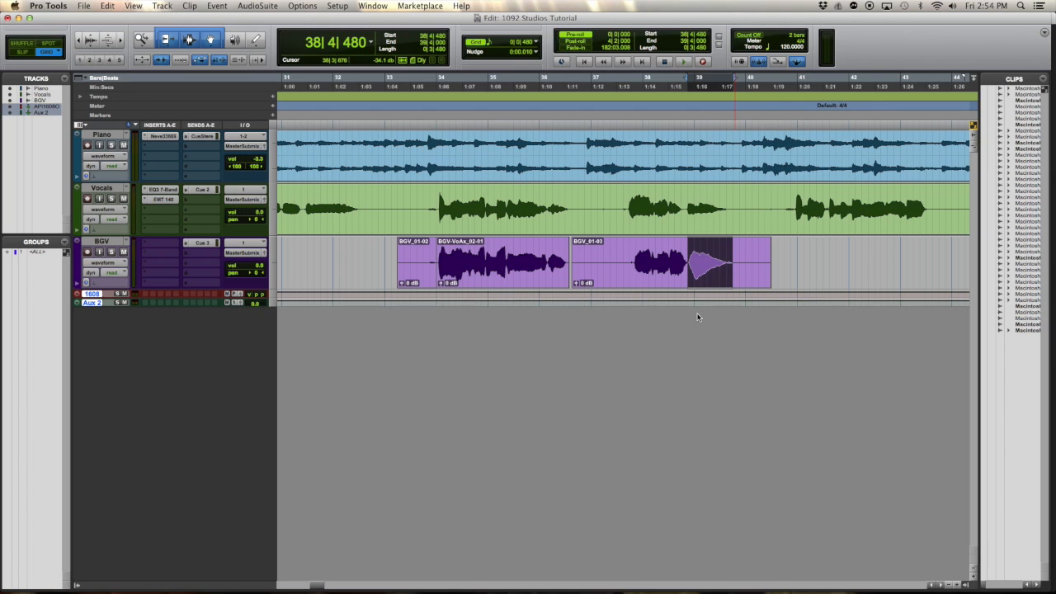
pyautogui.press('p')
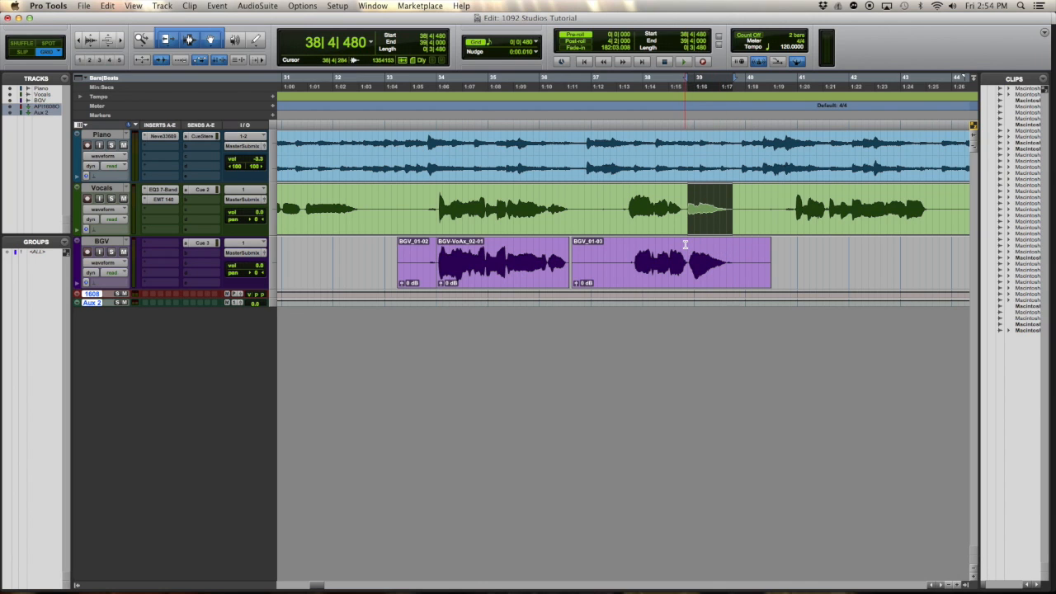
pyautogui.press('t')
pyautogui.press('t')
pyautogui.press('t')
pyautogui.press('t')
pyautogui.press('t')
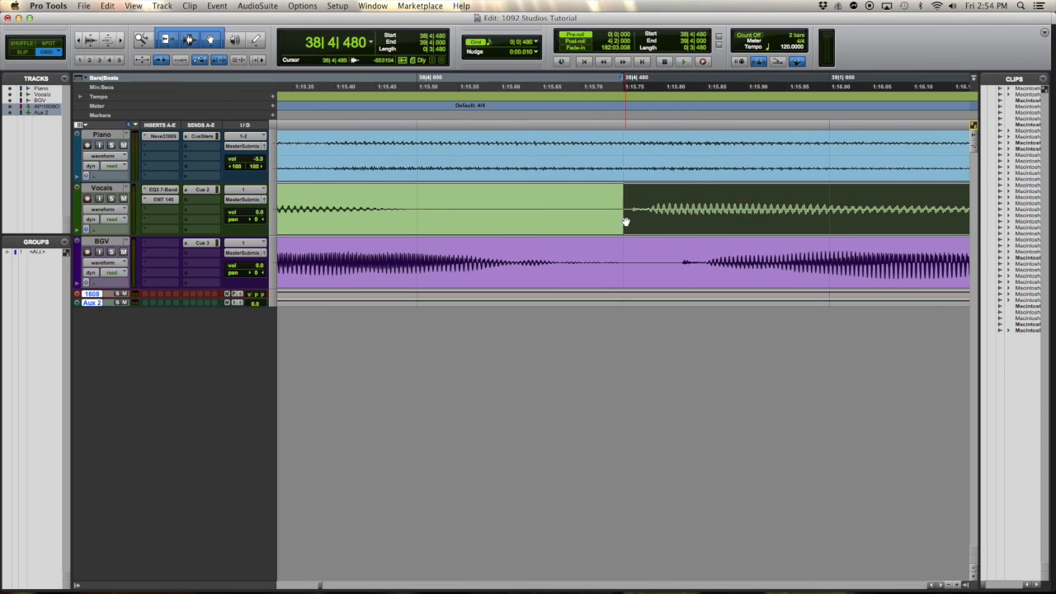
pyautogui.press('r')
pyautogui.press('r')
pyautogui.press('r')
pyautogui.press('r')
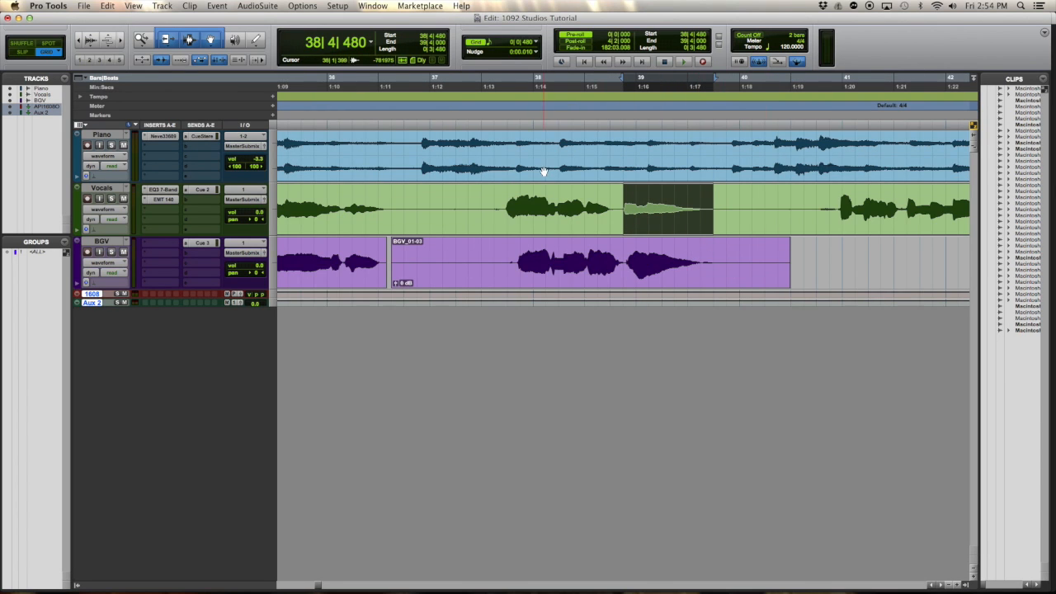
# Open VocALign Pro and capture the selected short Vocals phrase as the guide
pyautogui.click(258, 5)
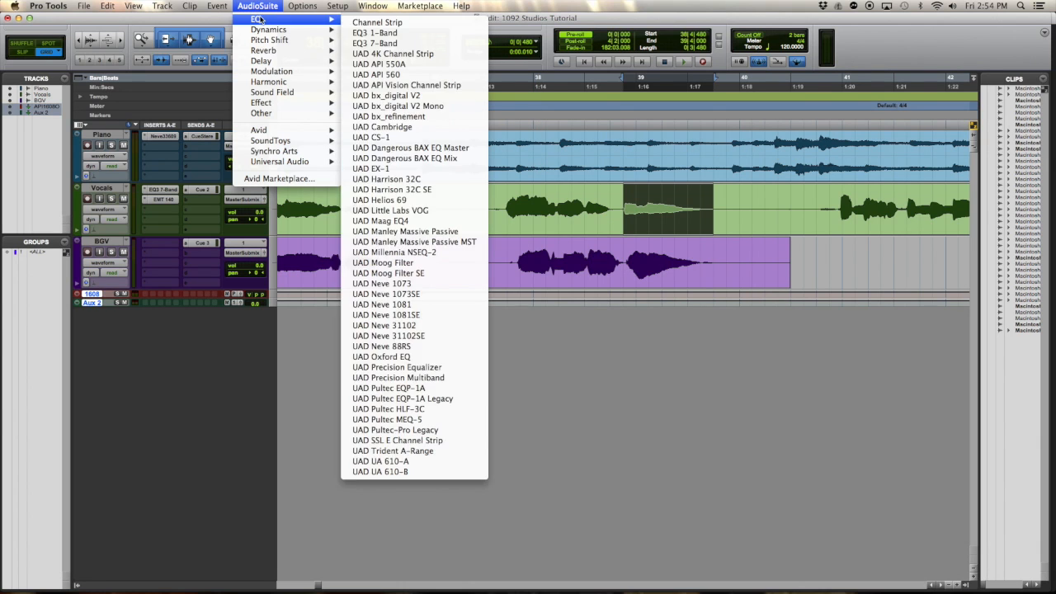
pyautogui.moveTo(258, 130)
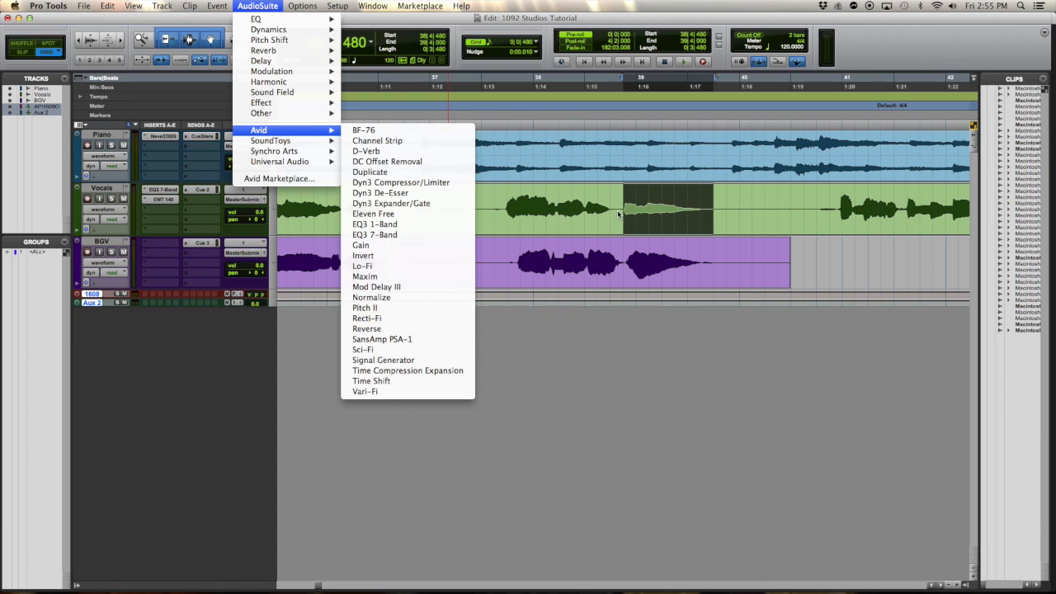
pyautogui.moveTo(312, 155)
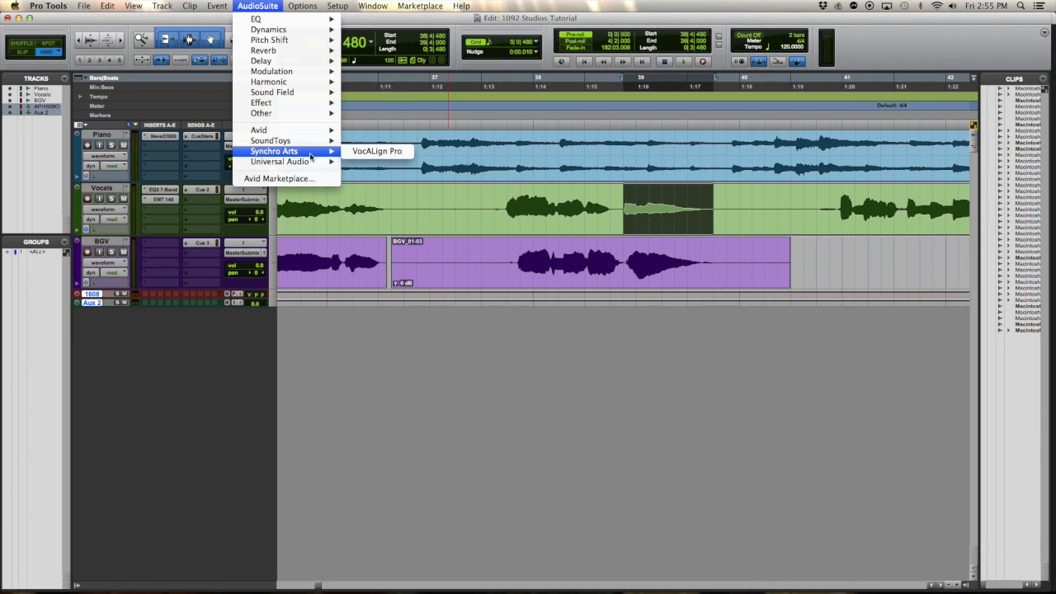
pyautogui.click(376, 152)
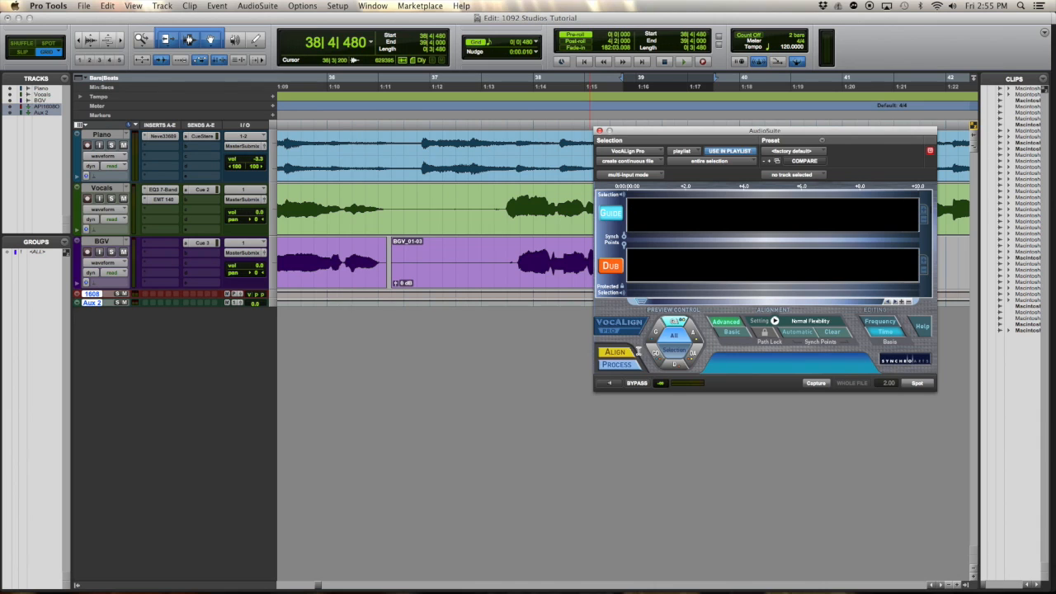
pyautogui.click(817, 383)
# Capture the matching BGV passage around bar 39 as the dub and align it to the new guide
pyautogui.moveTo(670, 137); pyautogui.dragTo(568, 322)
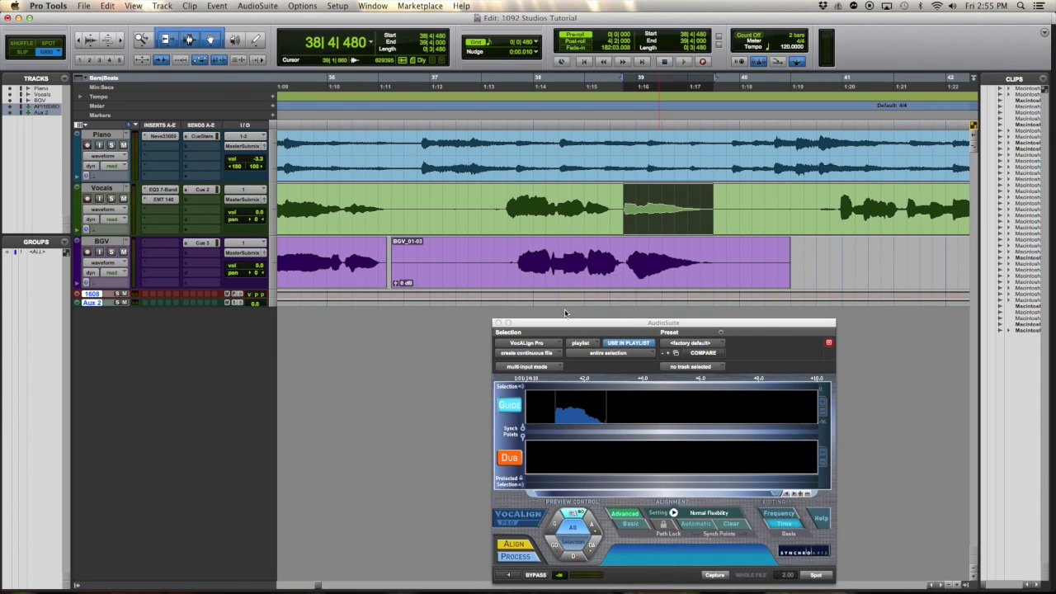
pyautogui.press(';')
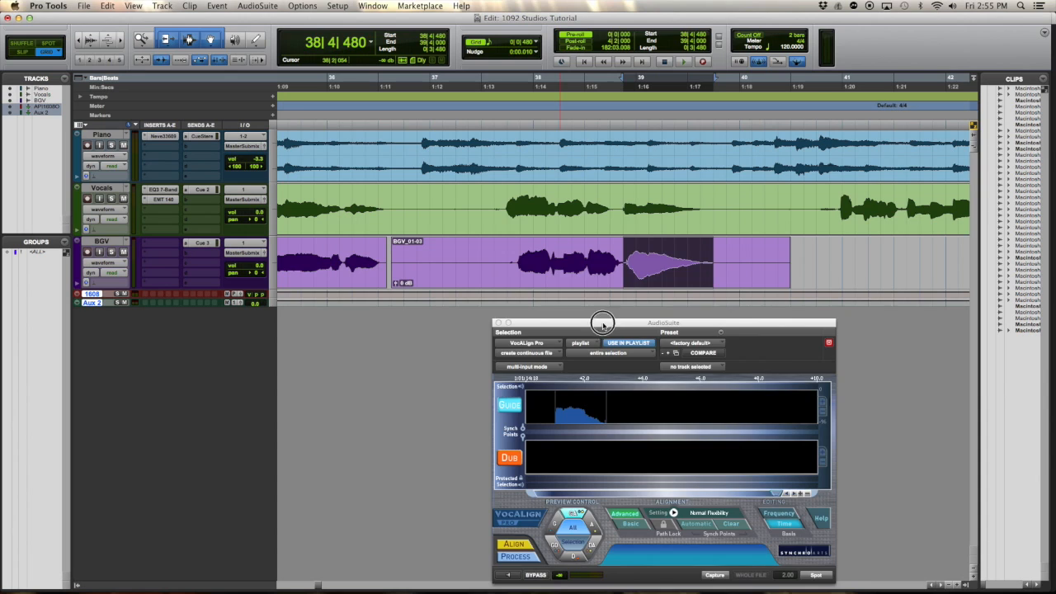
pyautogui.moveTo(602, 323); pyautogui.dragTo(542, 165)
pyautogui.click(450, 303)
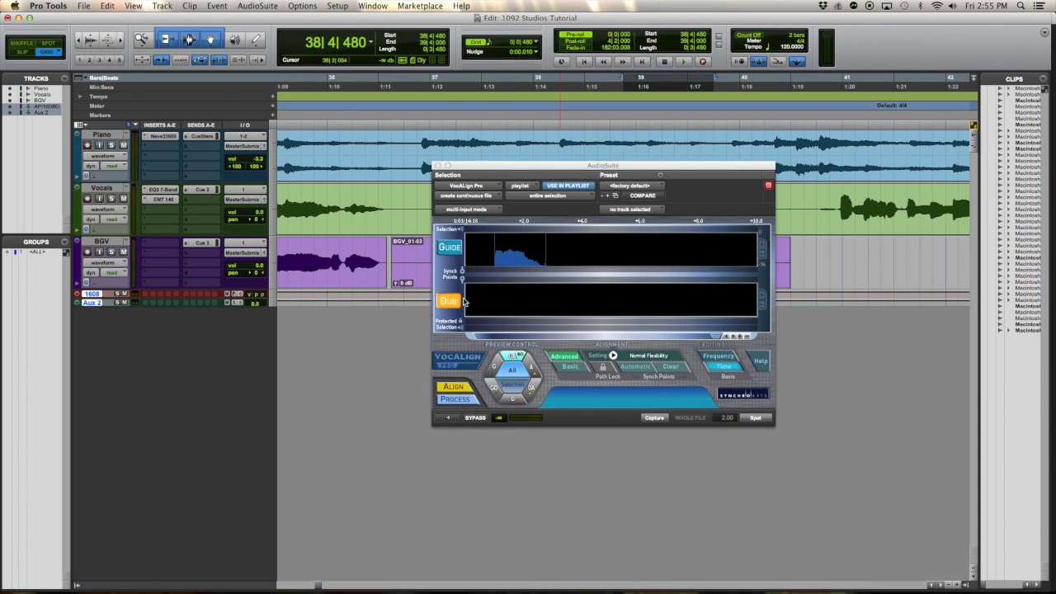
pyautogui.click(654, 417)
pyautogui.click(460, 389)
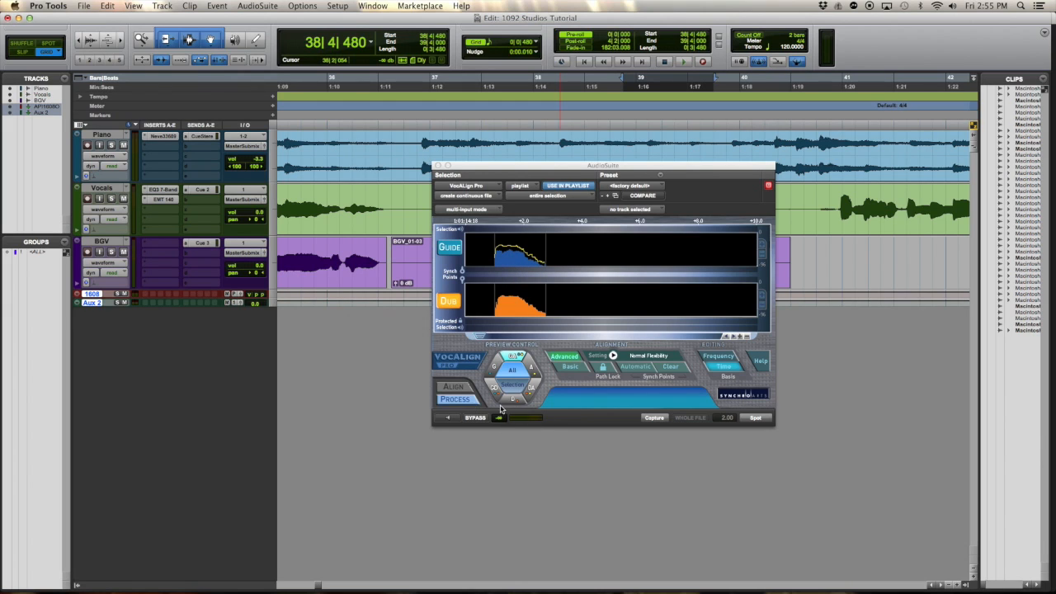
# Spot the aligned bar 39 passage onto the BGV track and close VocALign for playback
pyautogui.click(754, 419)
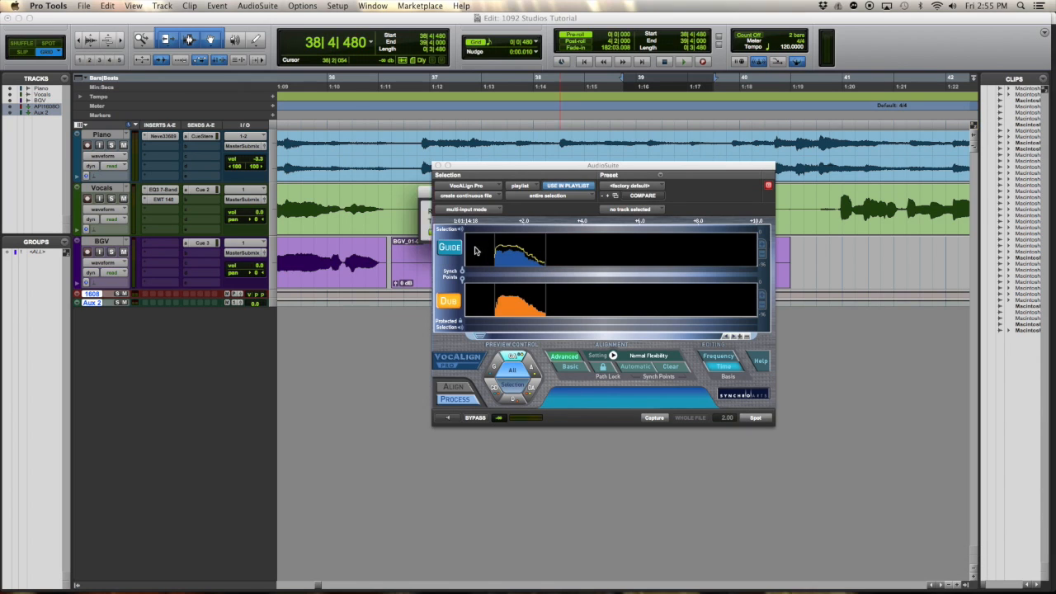
pyautogui.click(438, 166)
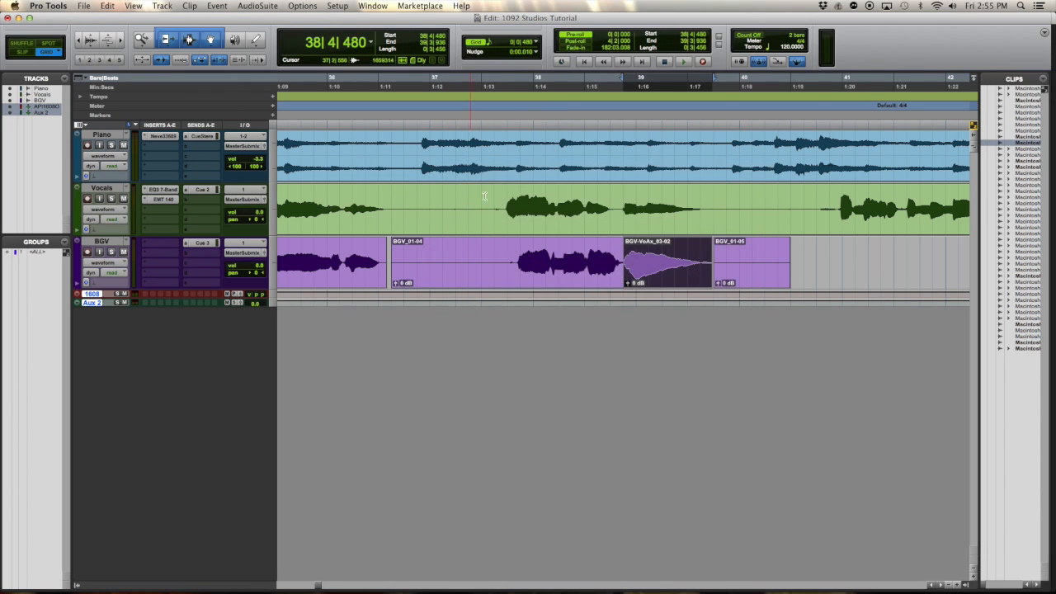
pyautogui.press('space')
# Try range selections on the Vocals track around bar 41, ending with the silent stretch from 40|3|000 to 40|4|000
pyautogui.hscroll(5, 688, 324)
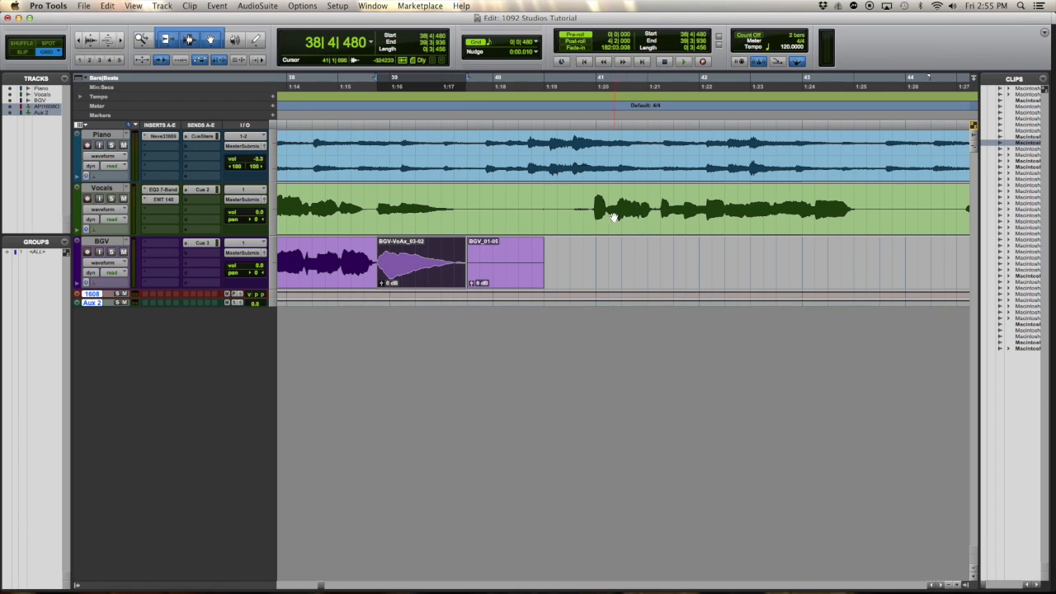
pyautogui.moveTo(596, 205); pyautogui.dragTo(660, 205)
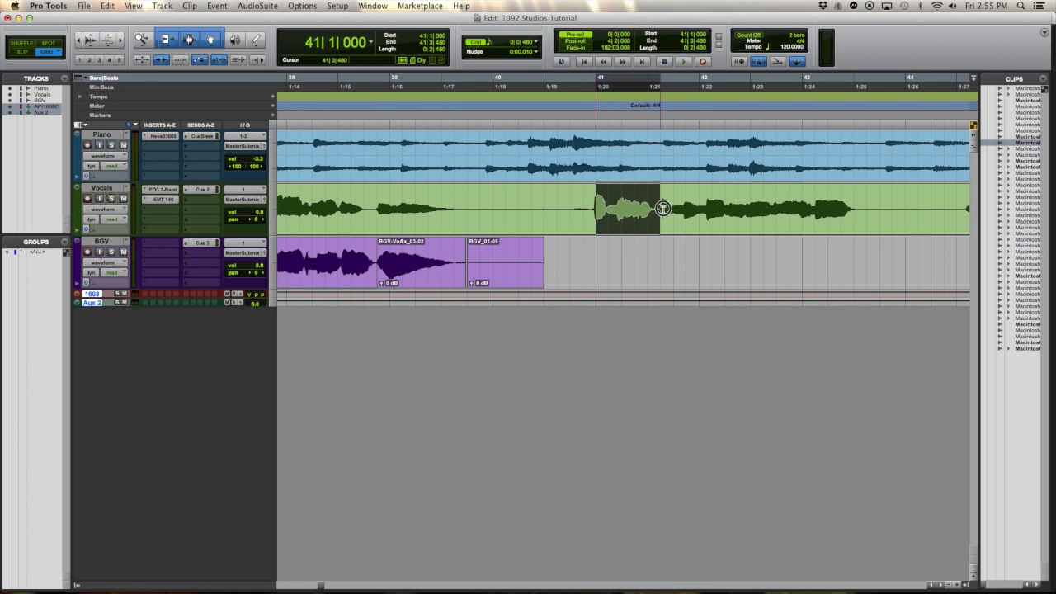
pyautogui.click(580, 208)
pyautogui.moveTo(570, 198); pyautogui.dragTo(544, 231)
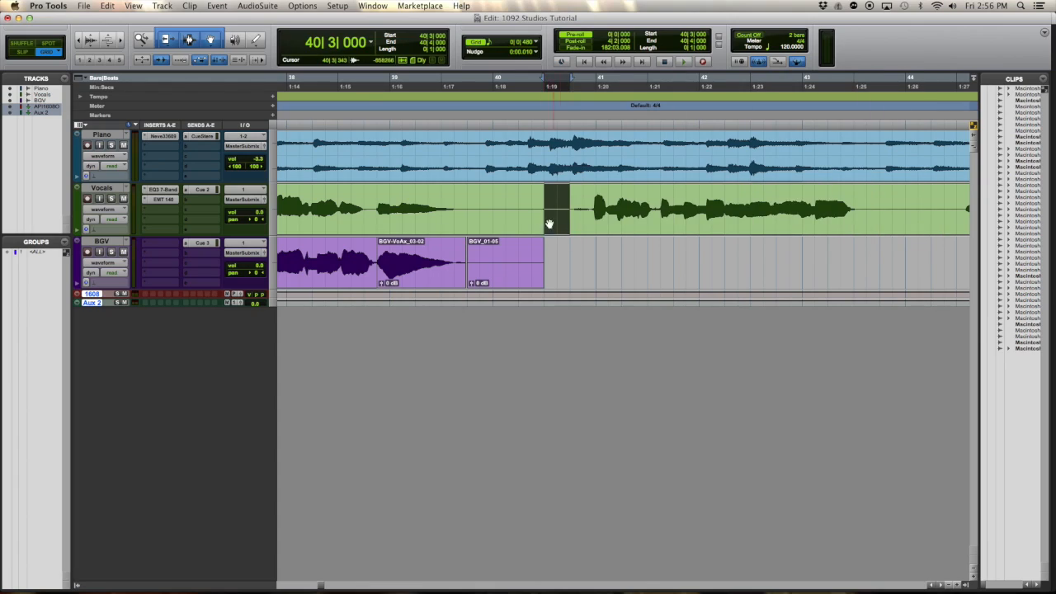